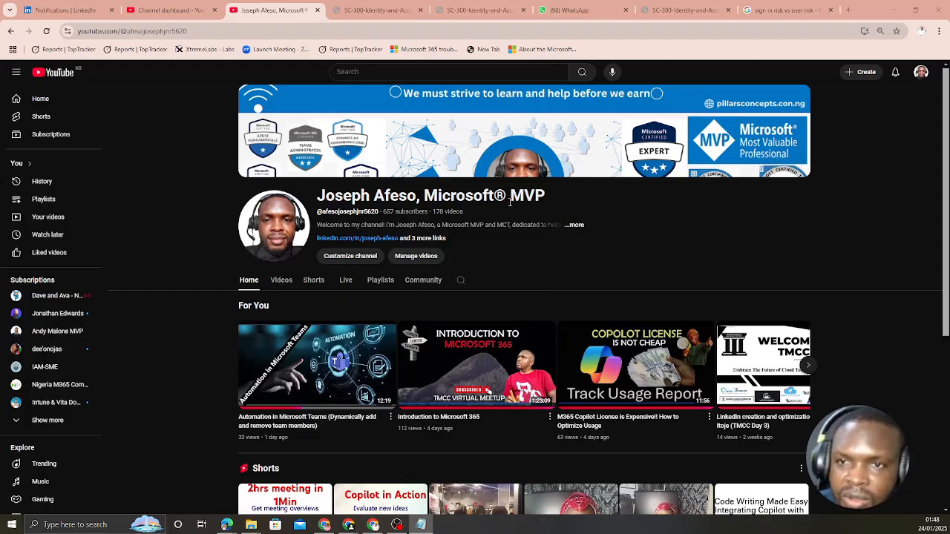
Open the Lab 14 instructions on sign-in and user risk policies and read the Notepad definitions of both risks.
{"action": "left_click", "coordinate": [668, 11]}
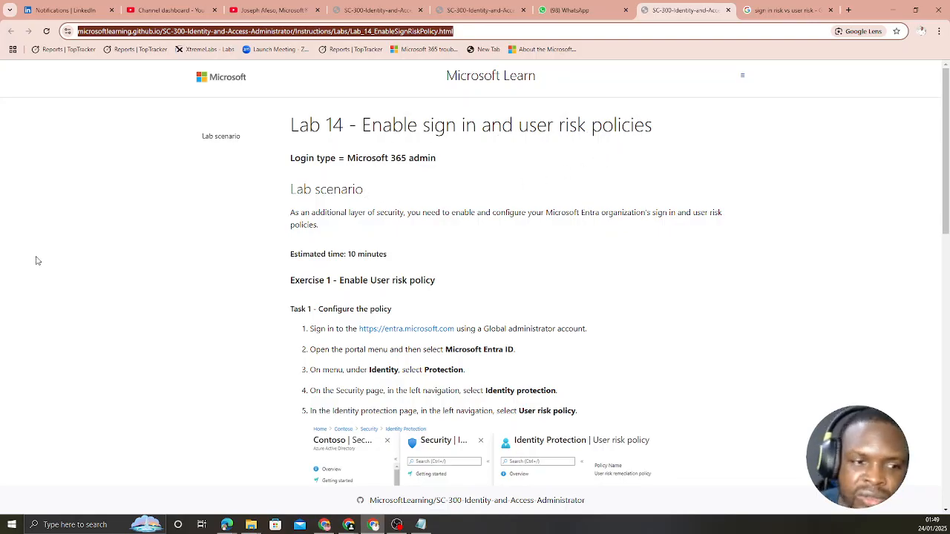
{"action": "left_click", "coordinate": [192, 266]}
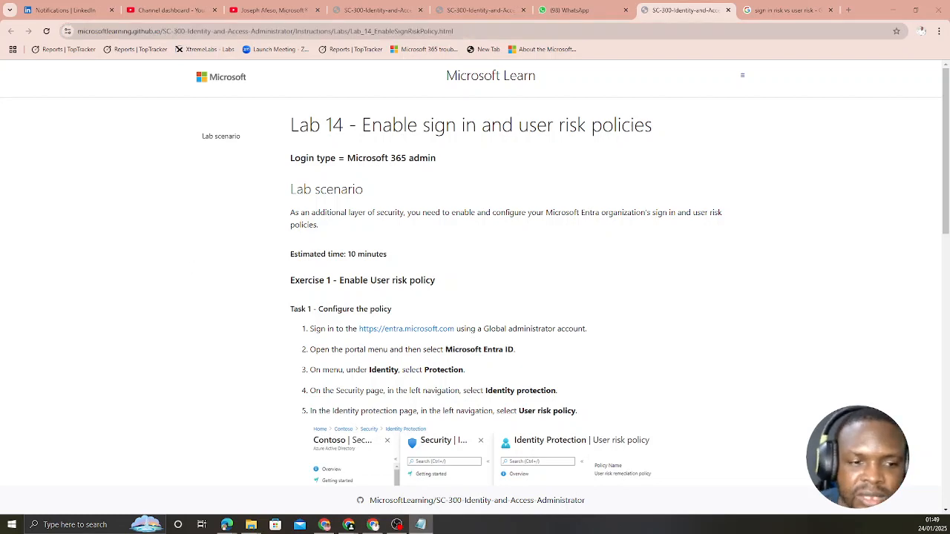
{"action": "key", "text": "alt+Tab"}
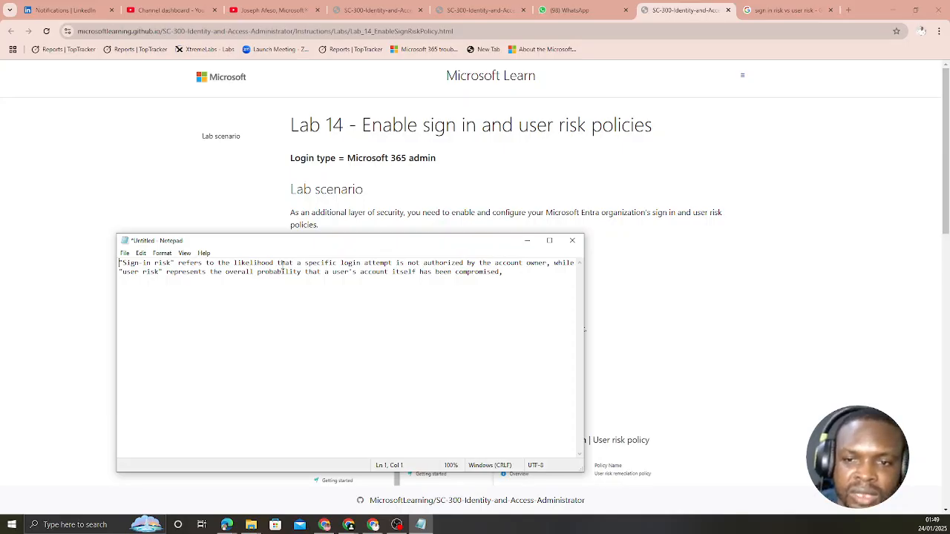
{"action": "left_click_drag", "start_coordinate": [420, 241], "coordinate": [0, 251]}
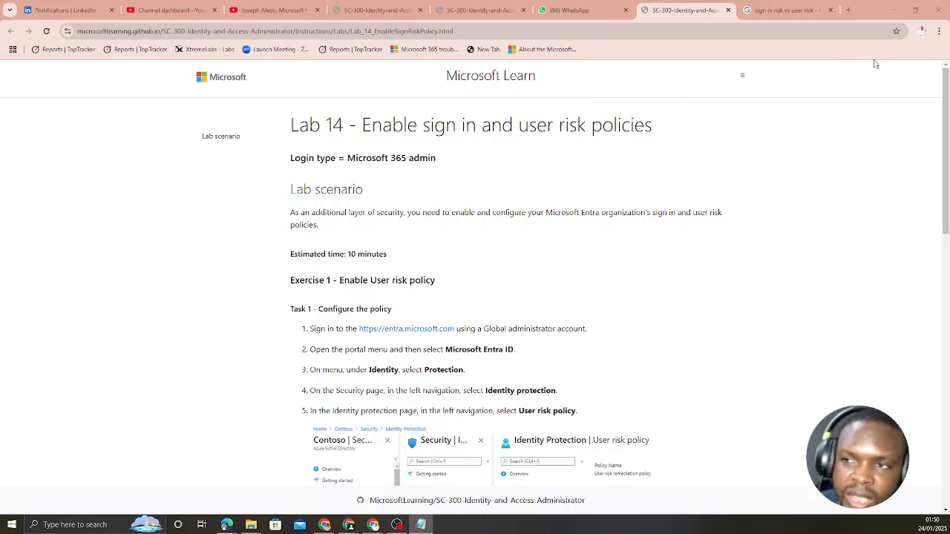
Switch to the MVP Tenant browser profile and load the cmd.ms page.
{"action": "left_click", "coordinate": [920, 31]}
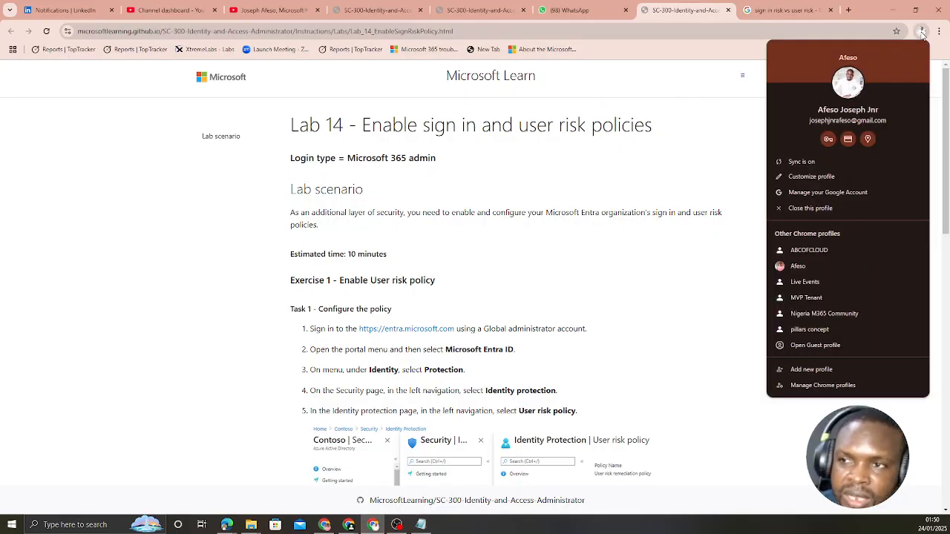
{"action": "left_click", "coordinate": [812, 300]}
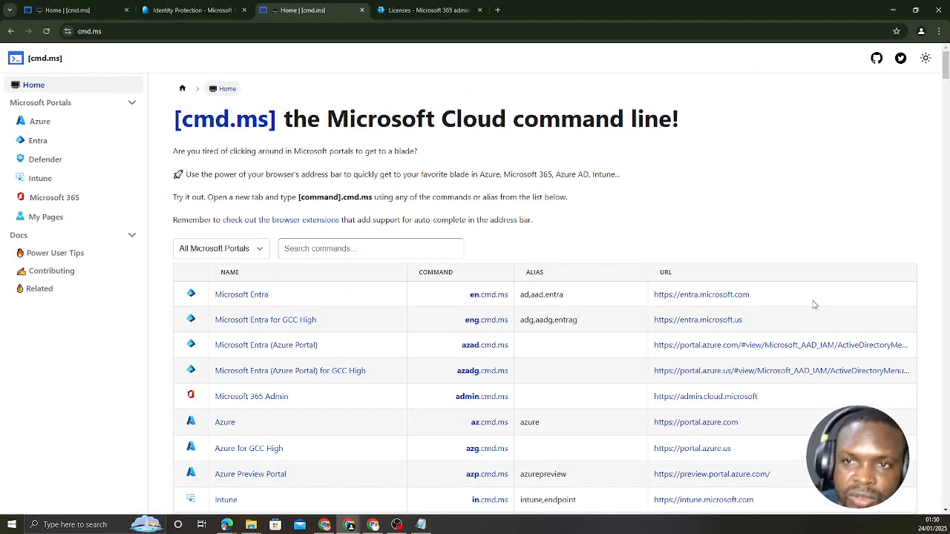
{"action": "left_click", "coordinate": [264, 31]}
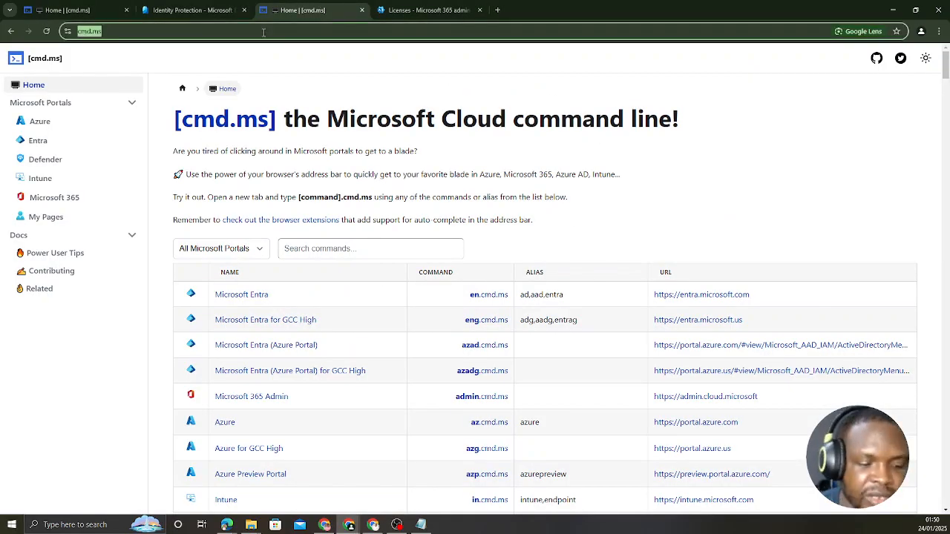
{"action": "type", "text": "cmd.ms"}
{"action": "key", "text": "Return"}
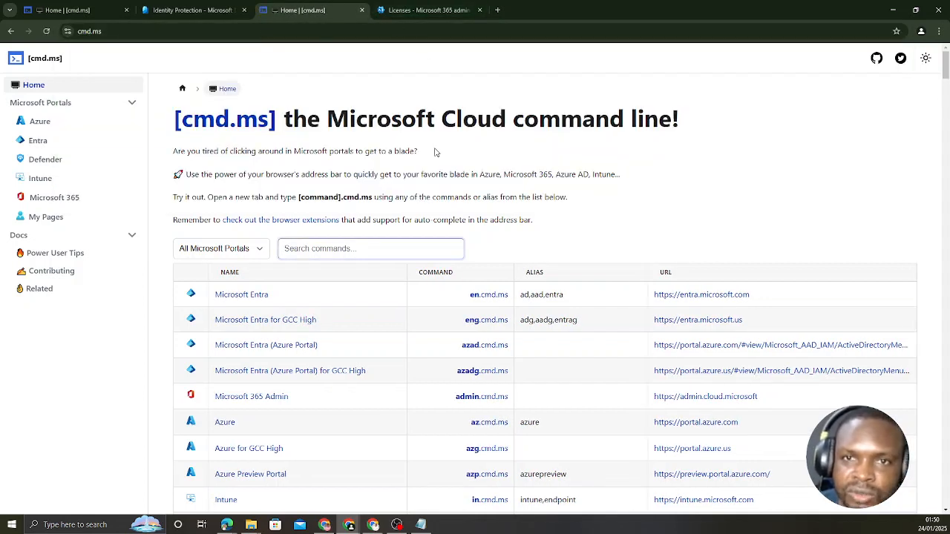
Open the Microsoft Entra admin center from the cmd.ms command list and go to Identity Protection.
{"action": "left_click", "coordinate": [252, 296]}
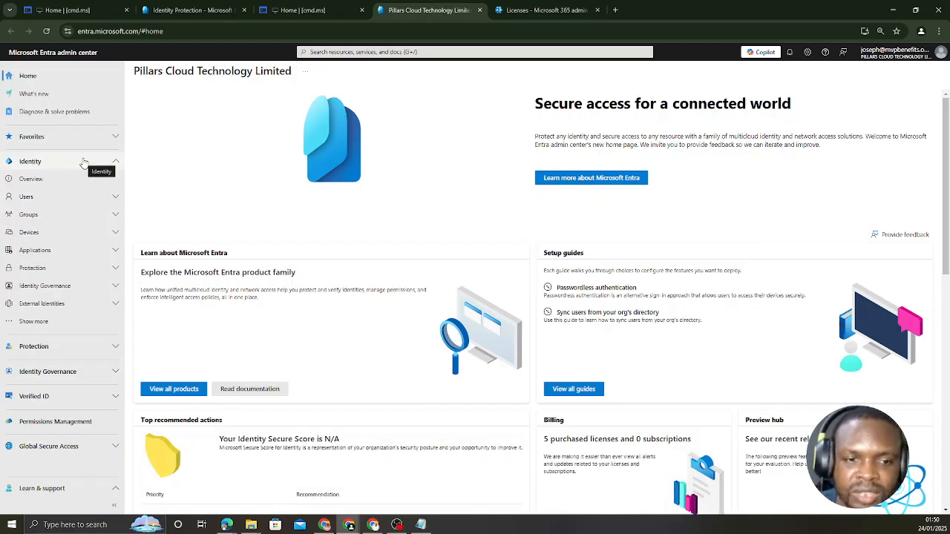
{"action": "left_click", "coordinate": [115, 349]}
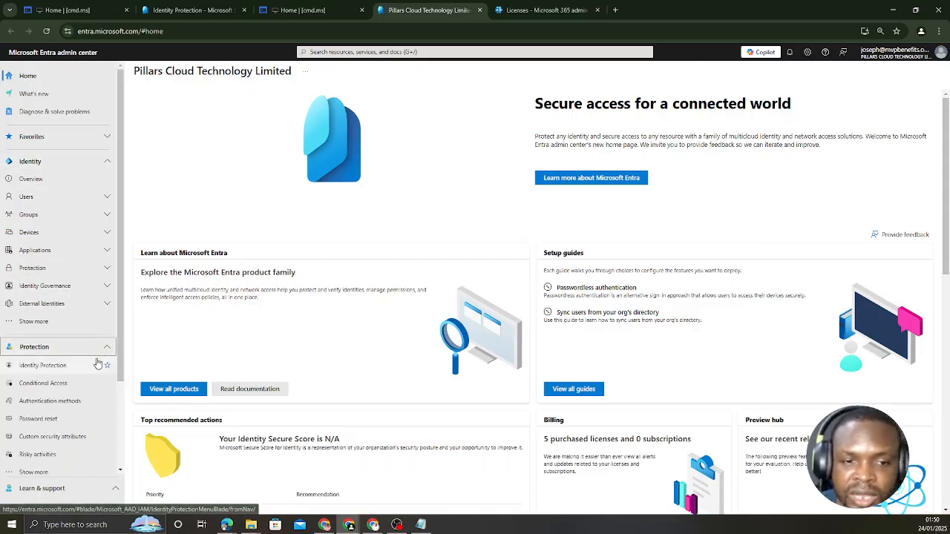
{"action": "left_click", "coordinate": [57, 367]}
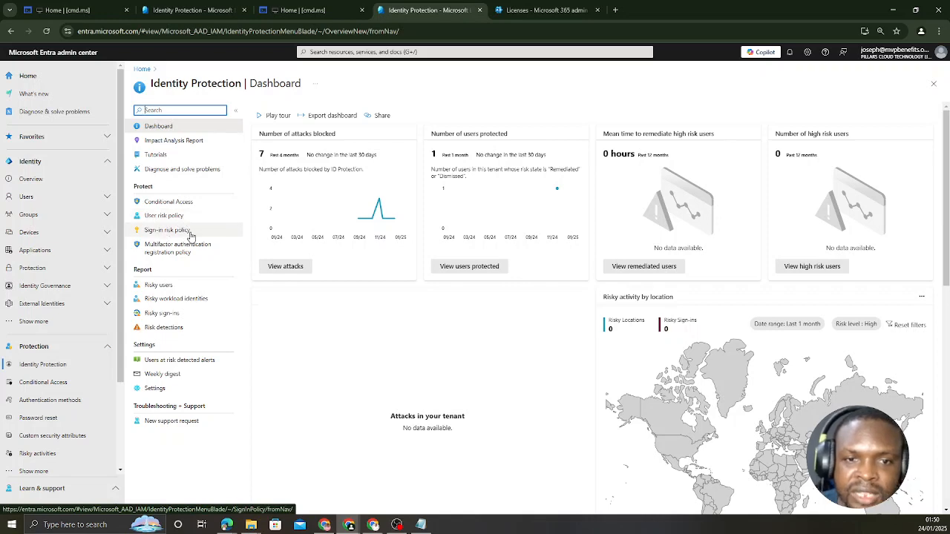
Bring the Notepad note back over the dashboard and reread the sign-in risk and user risk definitions.
{"action": "left_click_drag", "start_coordinate": [0, 250], "coordinate": [558, 192]}
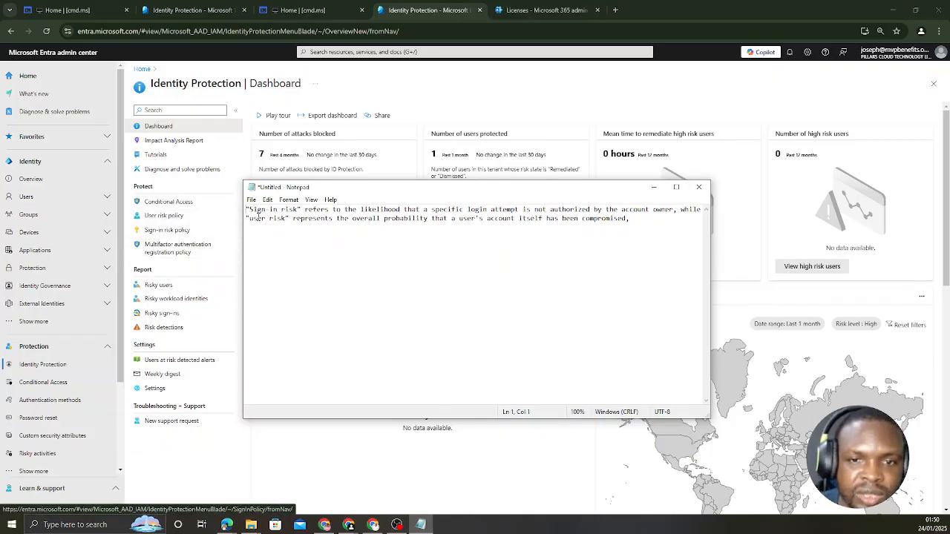
{"action": "left_click_drag", "start_coordinate": [393, 194], "coordinate": [370, 205]}
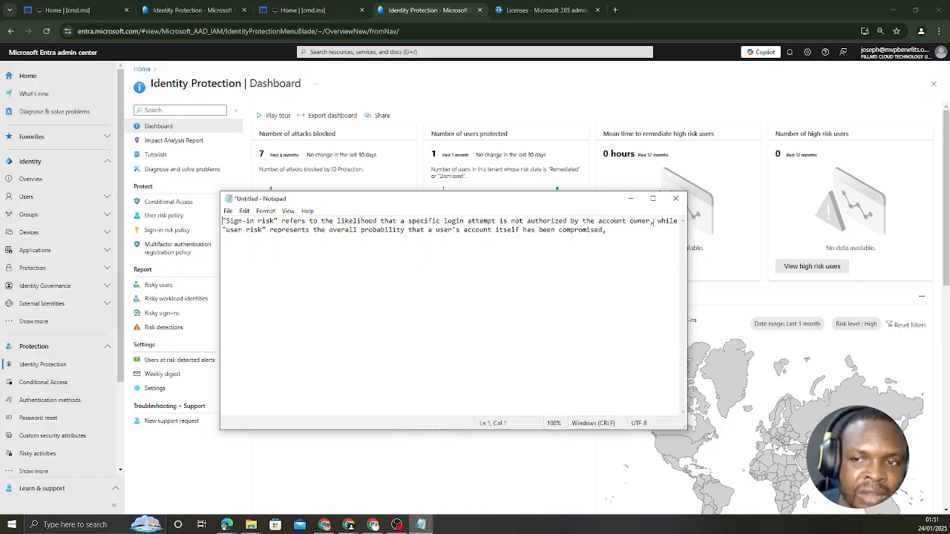
{"action": "left_click_drag", "start_coordinate": [653, 221], "coordinate": [226, 221]}
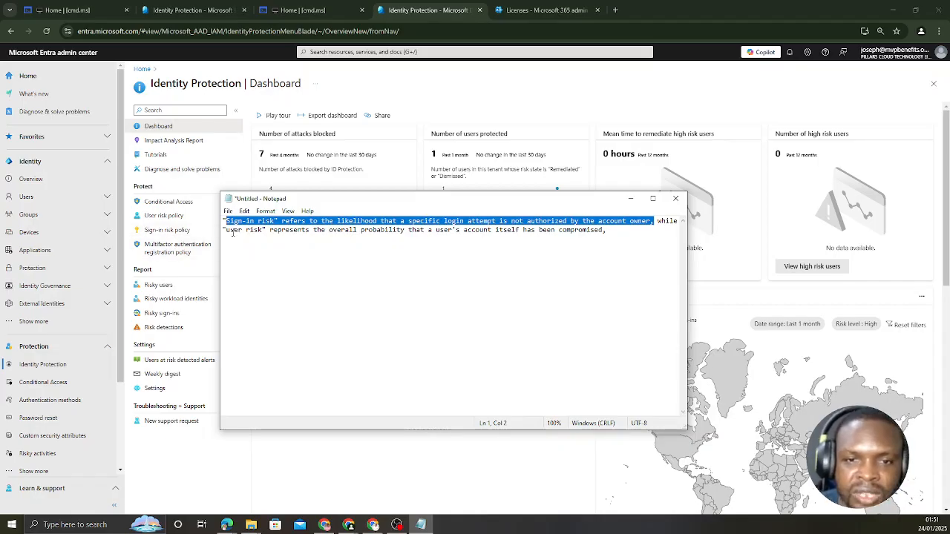
{"action": "left_click_drag", "start_coordinate": [227, 230], "coordinate": [0, 231]}
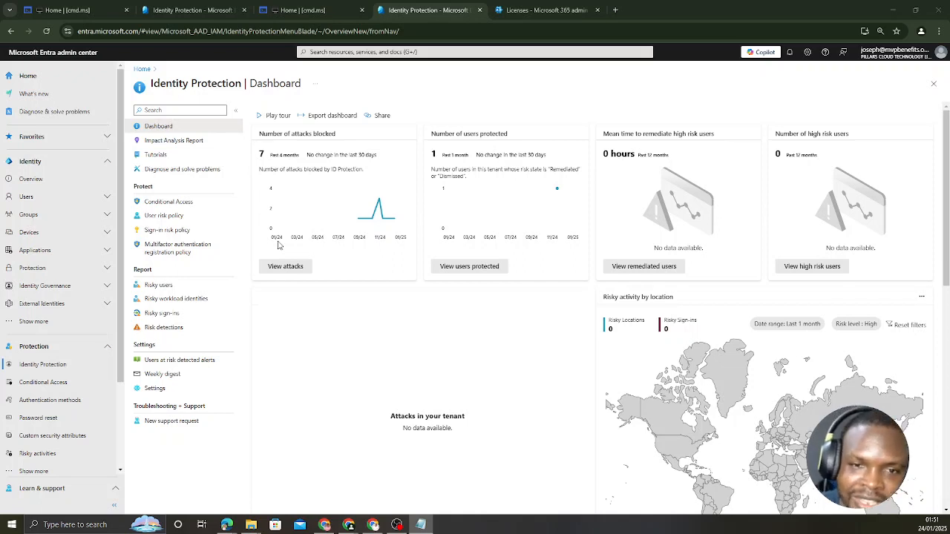
Open the user risk policy in Identity Protection.
{"action": "left_click", "coordinate": [170, 217]}
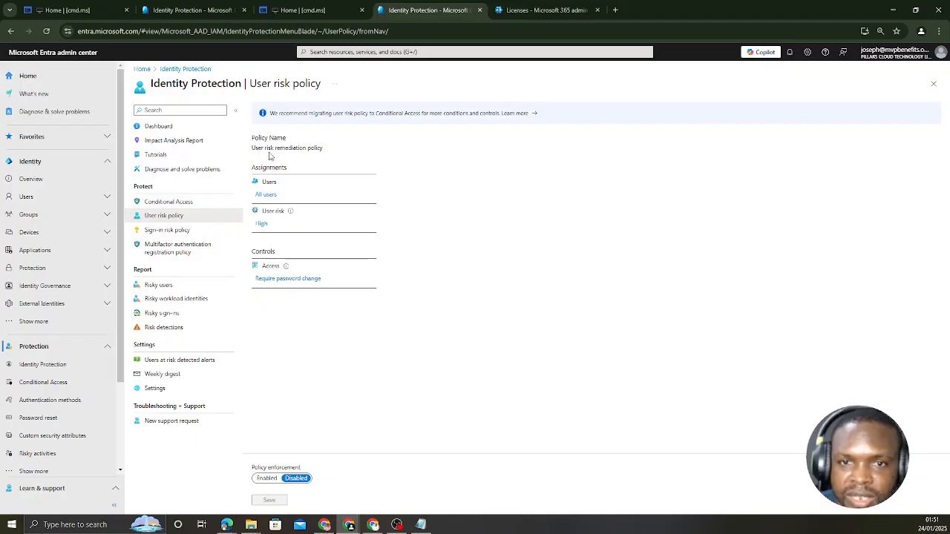
{"action": "left_click", "coordinate": [268, 199]}
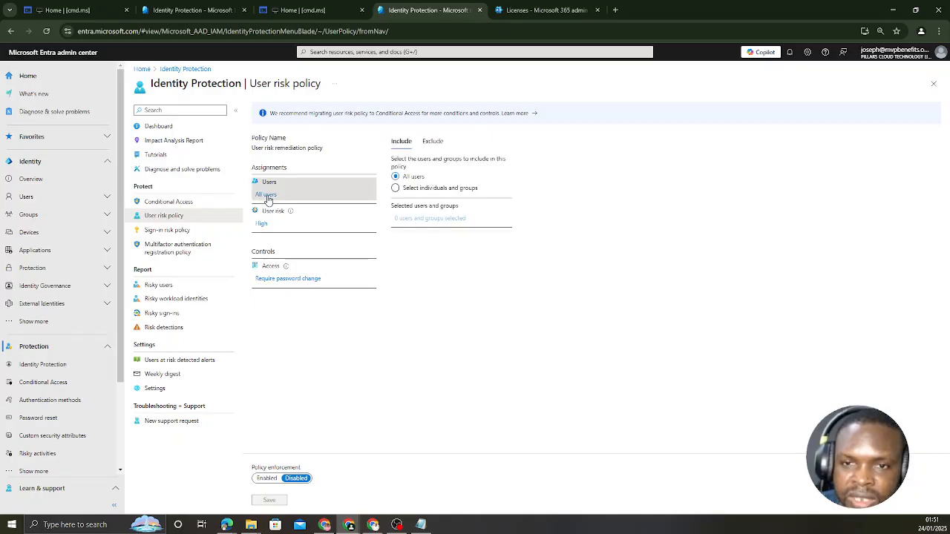
{"action": "left_click", "coordinate": [396, 190]}
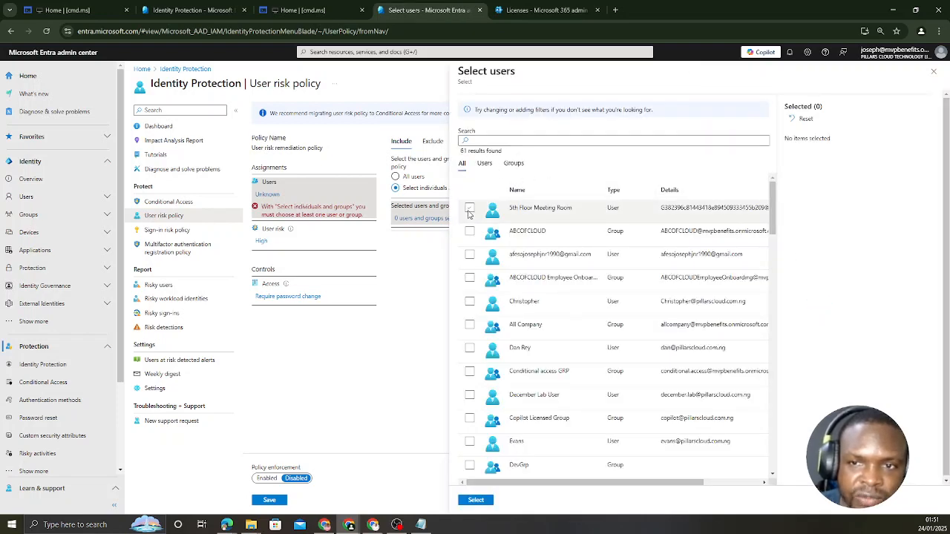
{"action": "scroll", "coordinate": [474, 312], "scroll_direction": "down", "scroll_amount": 6}
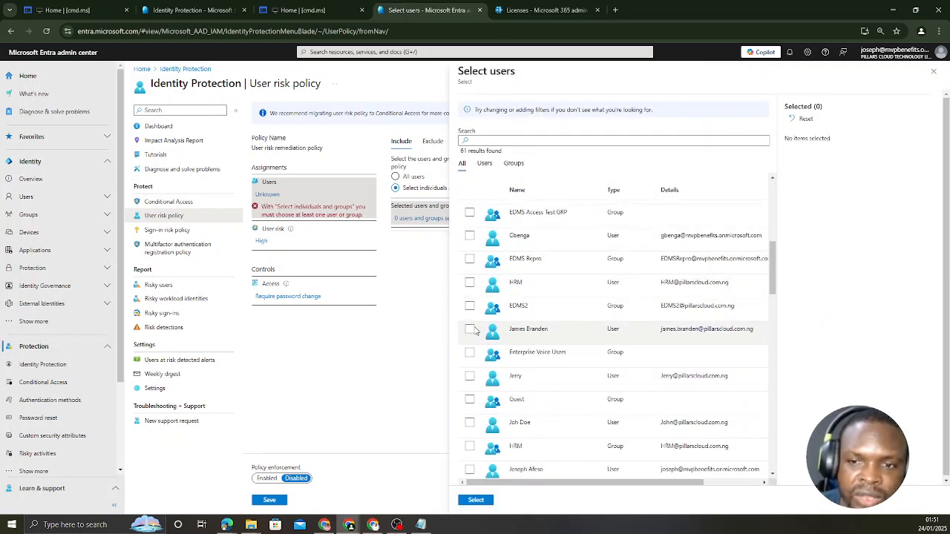
{"action": "left_click", "coordinate": [470, 330]}
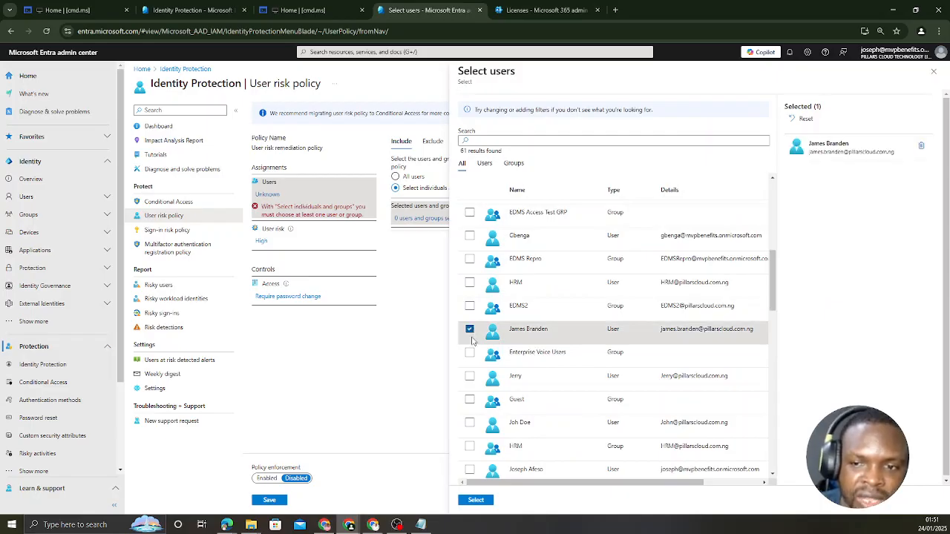
{"action": "left_click", "coordinate": [469, 401]}
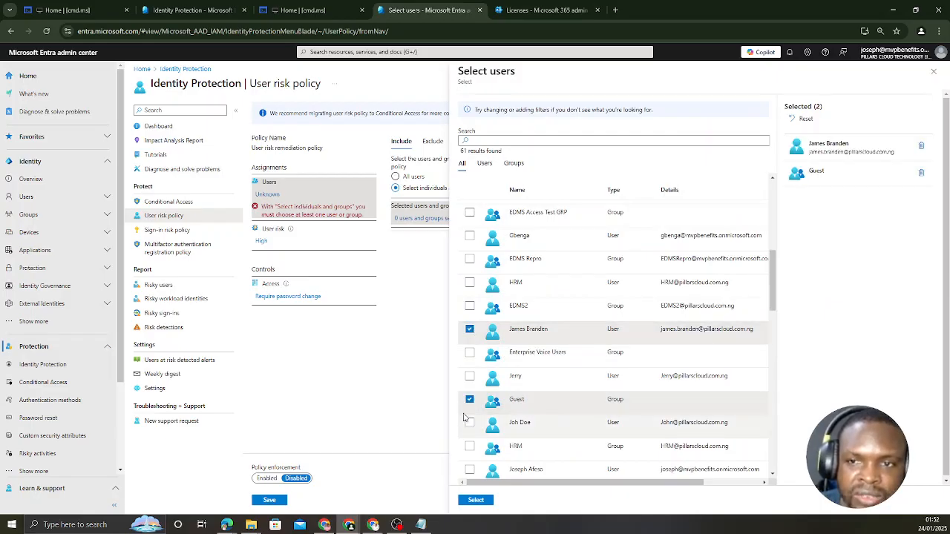
{"action": "left_click", "coordinate": [512, 163]}
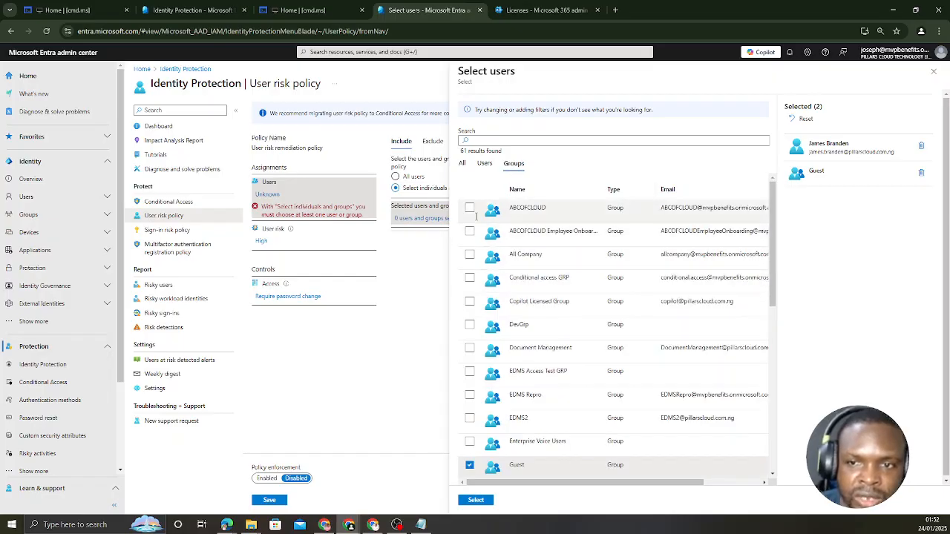
{"action": "left_click", "coordinate": [933, 72]}
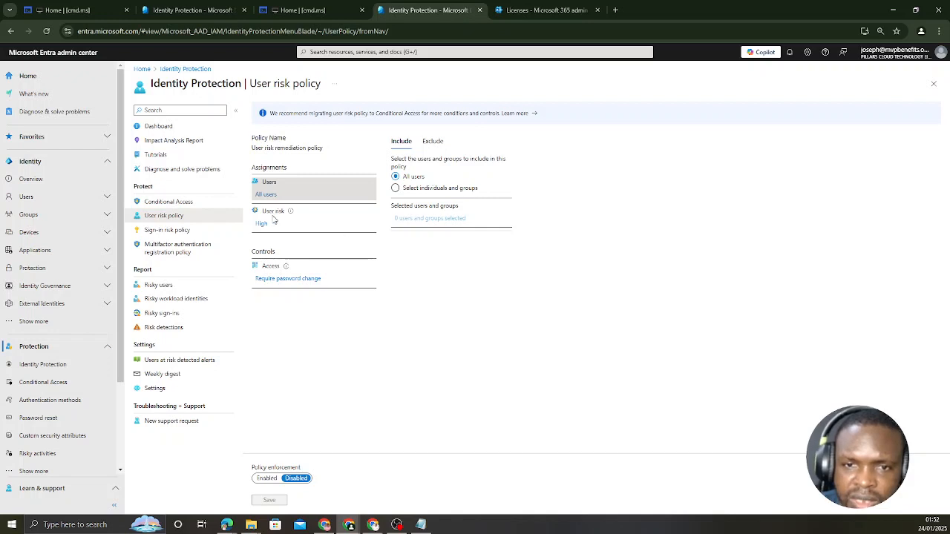
Set the user risk level of the user risk remediation policy to Medium and above.
{"action": "mouse_move", "coordinate": [289, 214]}
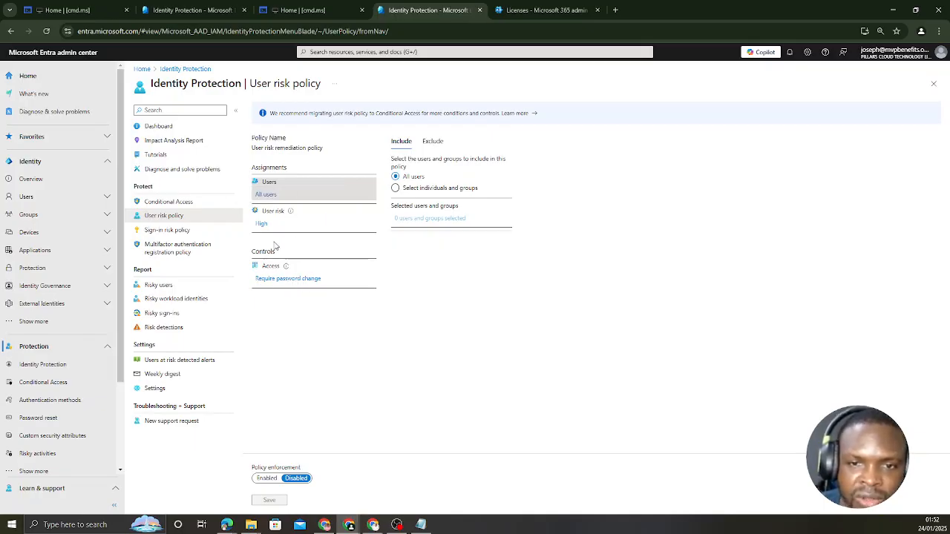
{"action": "left_click", "coordinate": [261, 224]}
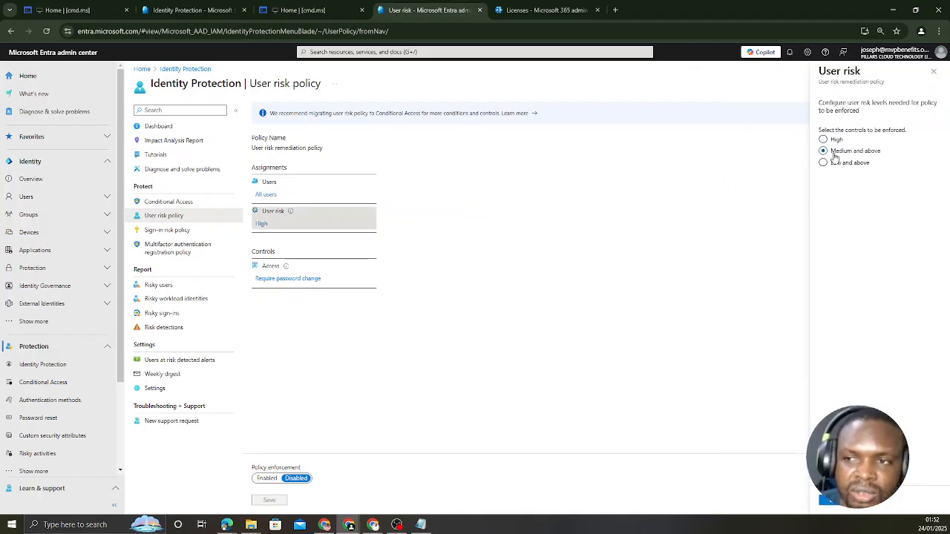
{"action": "left_click", "coordinate": [830, 500]}
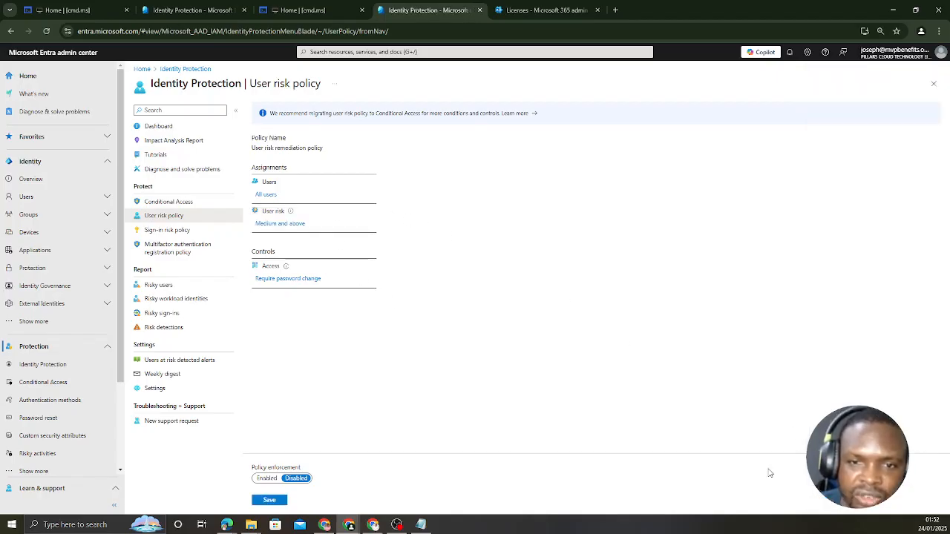
Set the user risk policy's access control to Allow access with Require password change, and save the policy with enforcement enabled.
{"action": "left_click", "coordinate": [282, 279]}
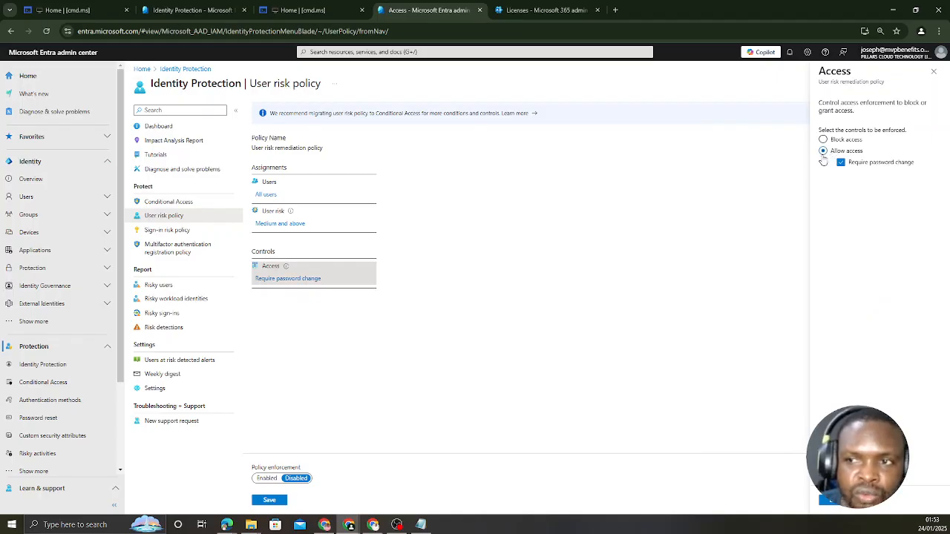
{"action": "left_click", "coordinate": [822, 140]}
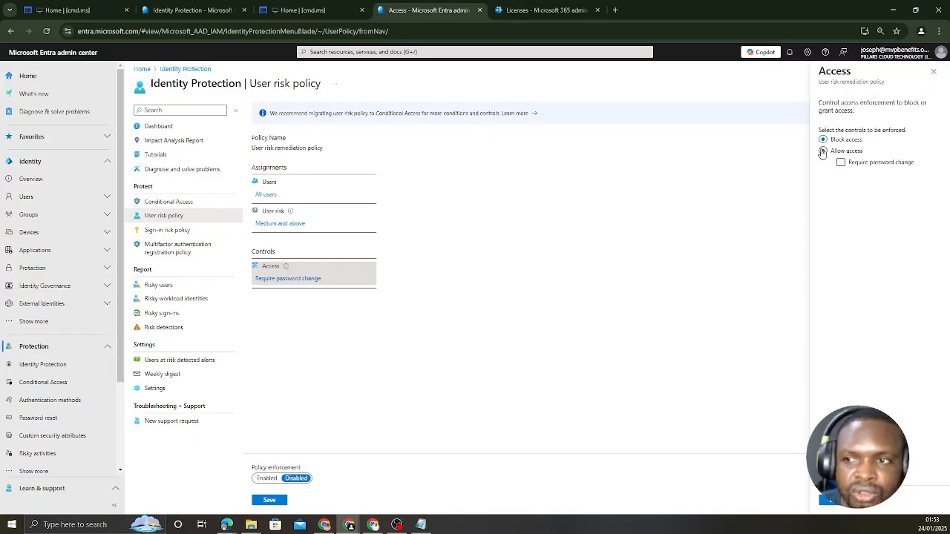
{"action": "left_click", "coordinate": [824, 151]}
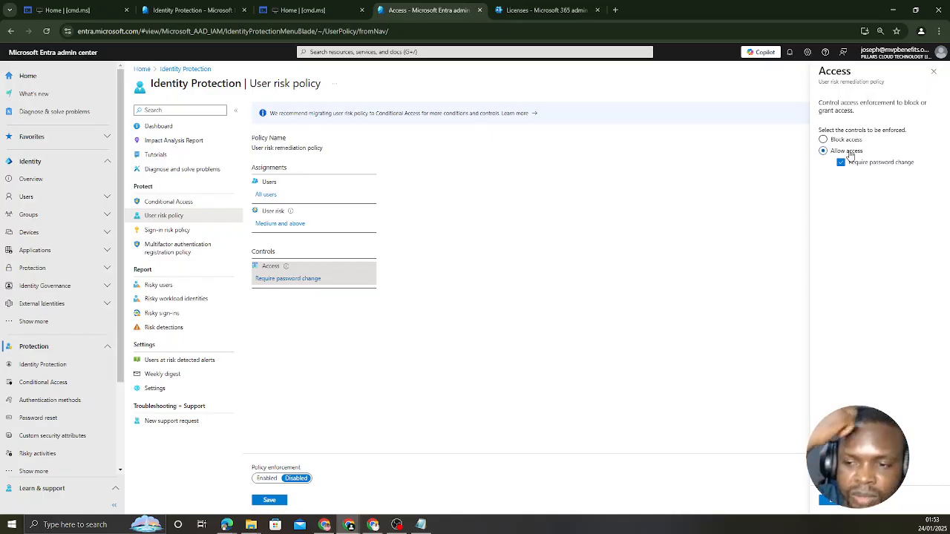
{"action": "left_click", "coordinate": [841, 507]}
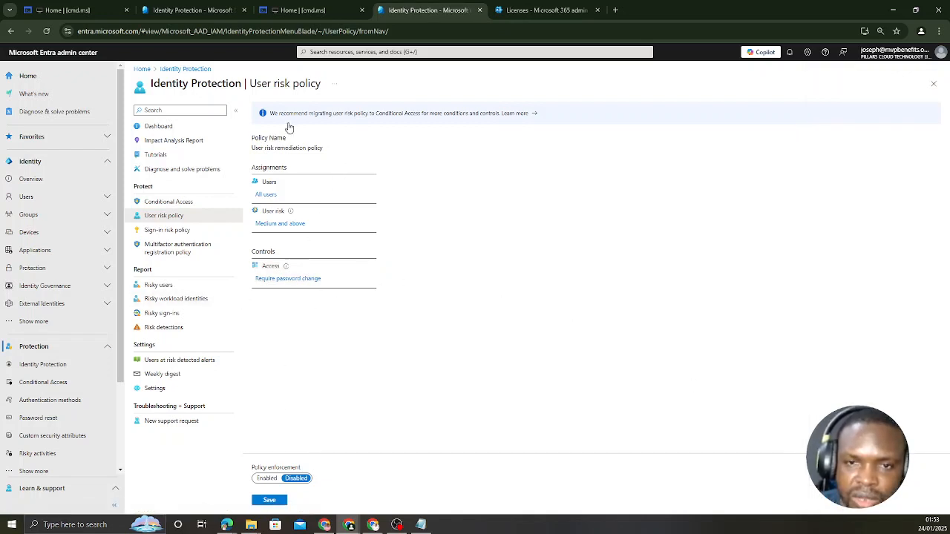
{"action": "left_click", "coordinate": [266, 479]}
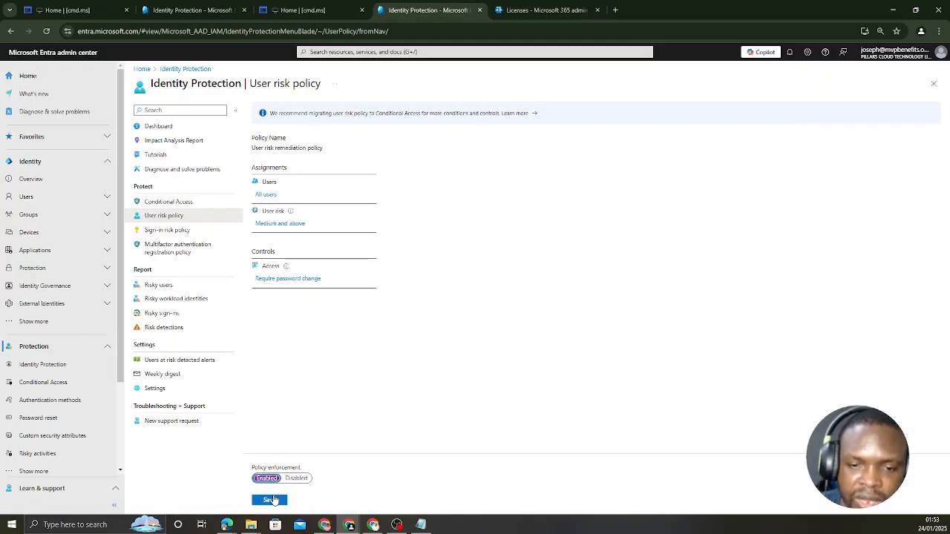
{"action": "left_click", "coordinate": [269, 500]}
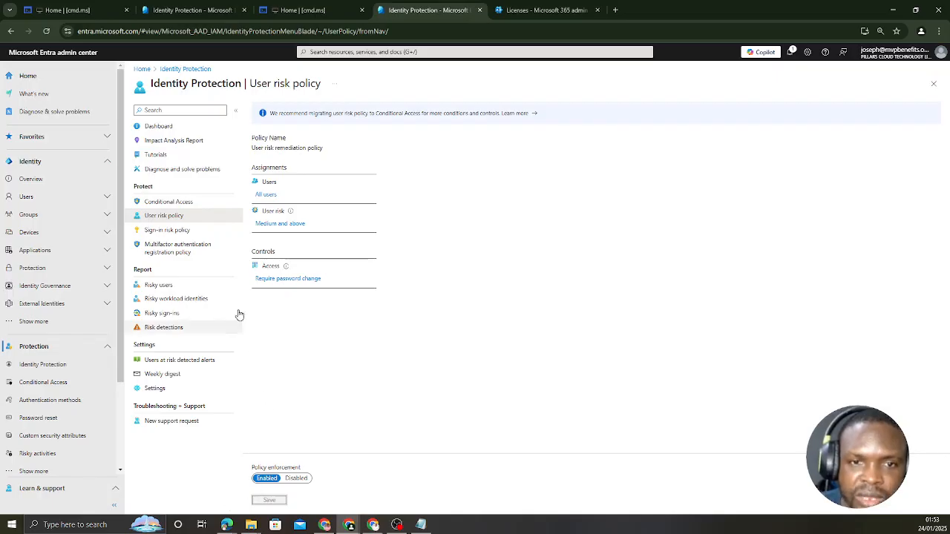
Open the sign-in risk policy in Identity Protection.
{"action": "left_click", "coordinate": [169, 233]}
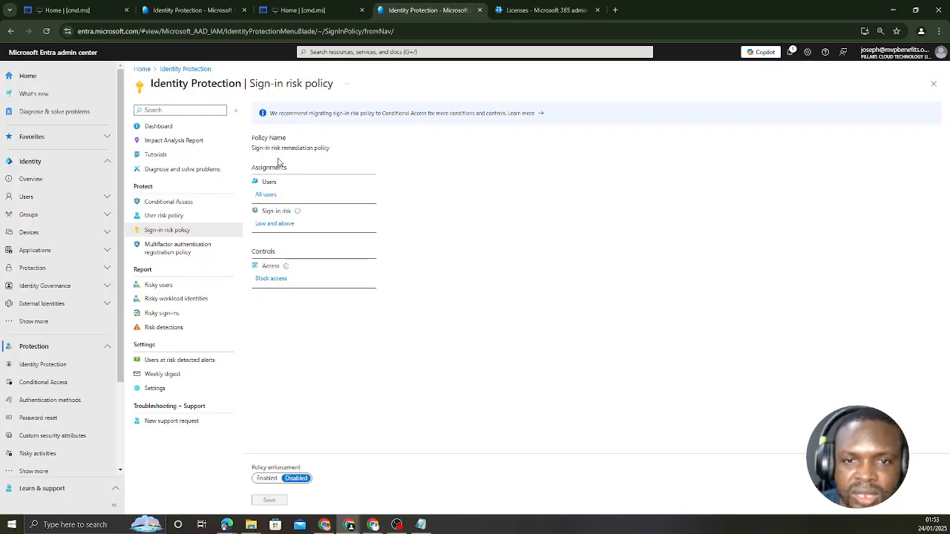
Browse the individual users and groups available for the sign-in risk policy, then return its user assignment to All users.
{"action": "left_click", "coordinate": [261, 194]}
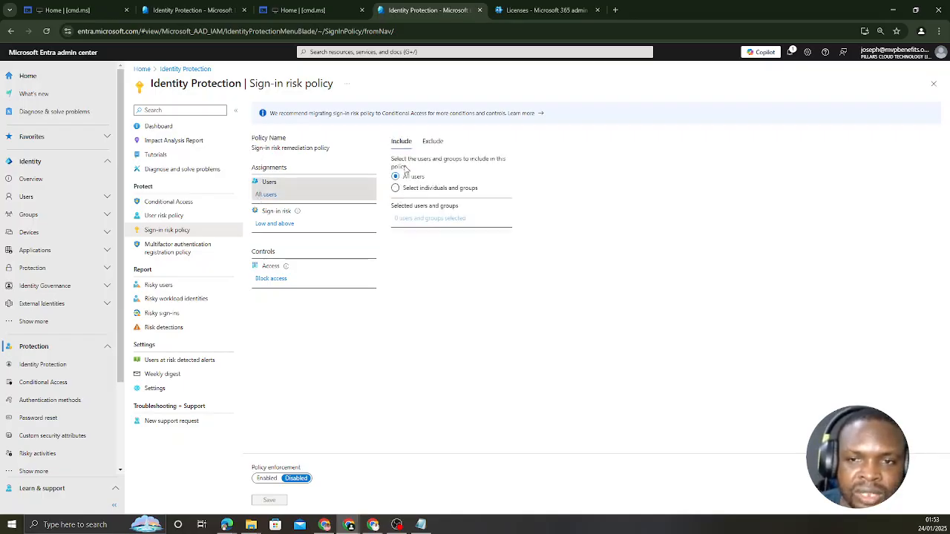
{"action": "left_click", "coordinate": [394, 189]}
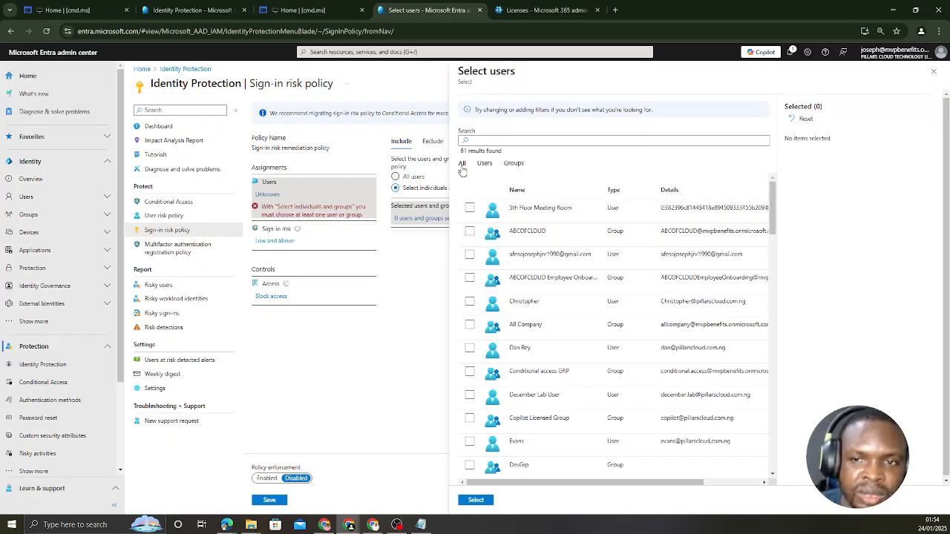
{"action": "left_click", "coordinate": [485, 165]}
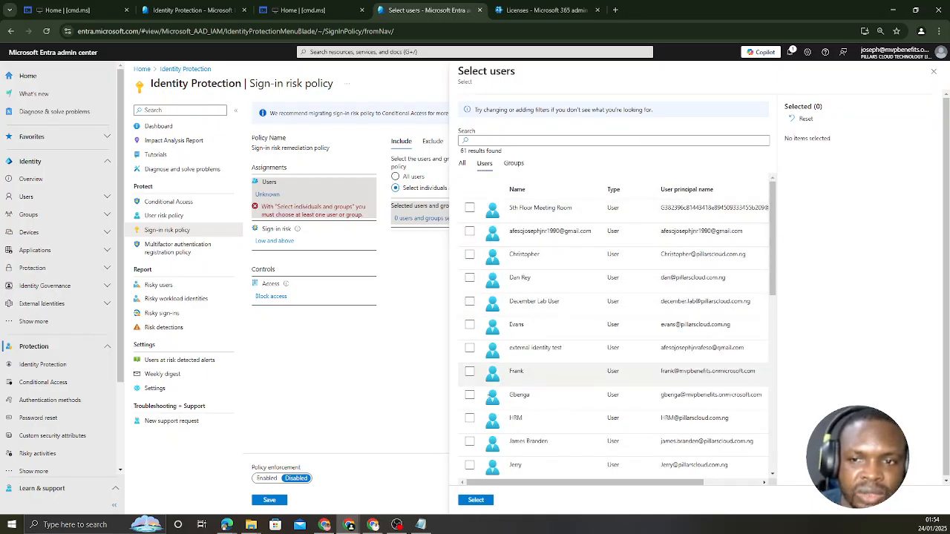
{"action": "left_click", "coordinate": [512, 164]}
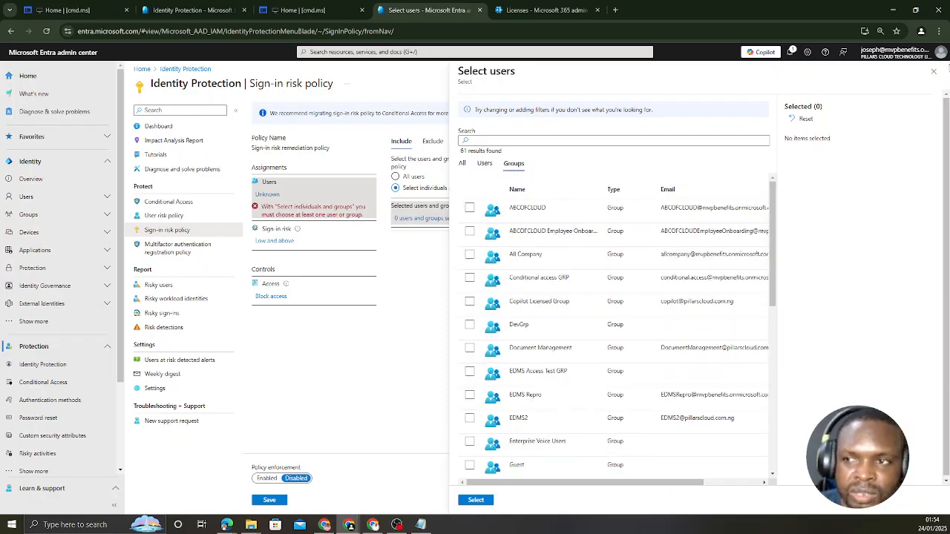
{"action": "left_click", "coordinate": [934, 71]}
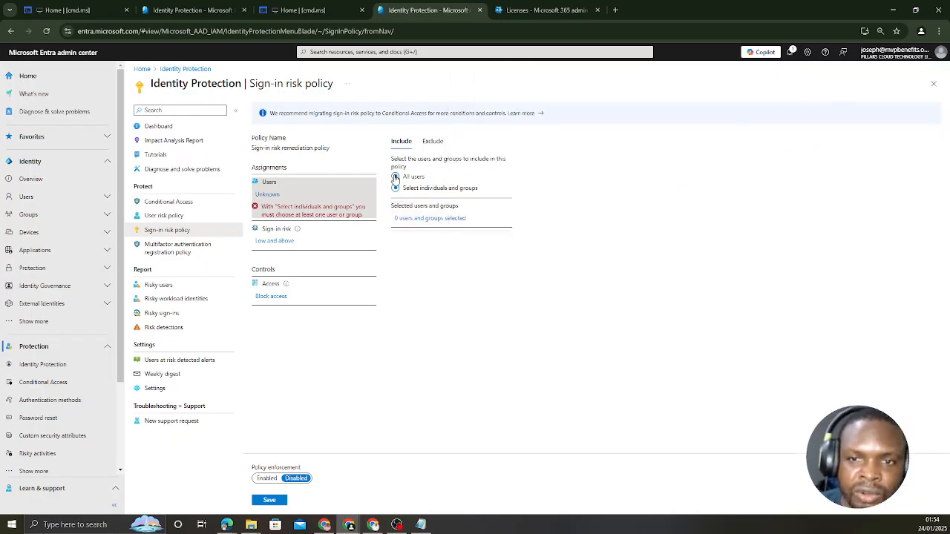
{"action": "left_click", "coordinate": [396, 177]}
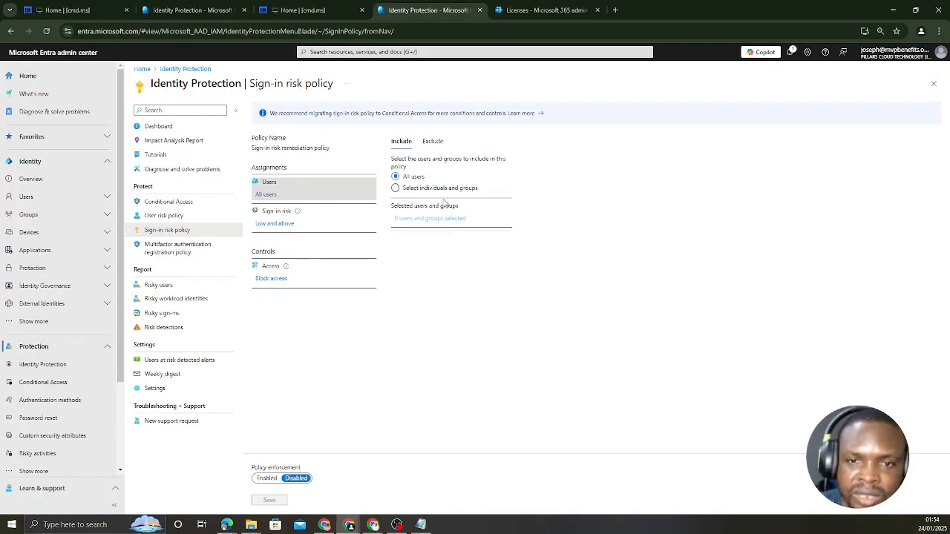
Set the sign-in risk level of the sign-in risk remediation policy to Medium and above.
{"action": "left_click", "coordinate": [274, 224]}
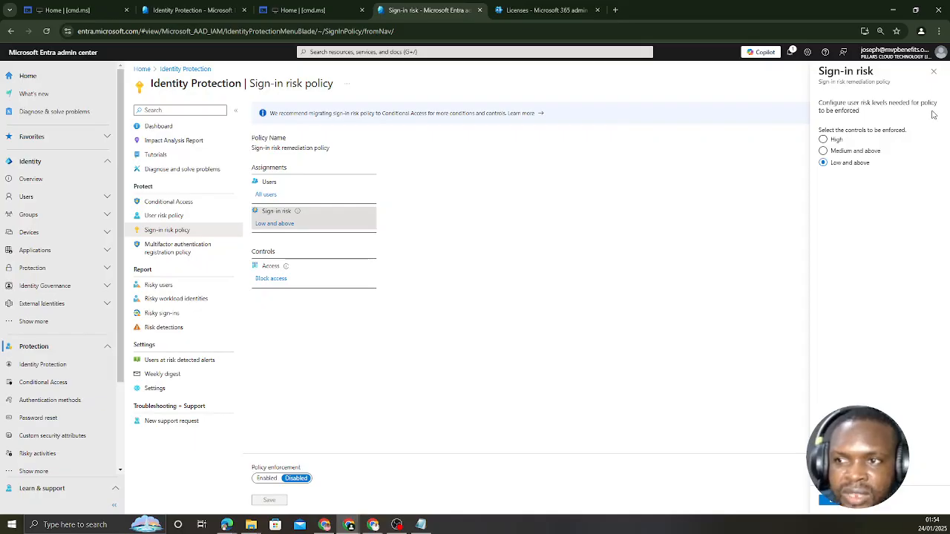
{"action": "left_click", "coordinate": [828, 151]}
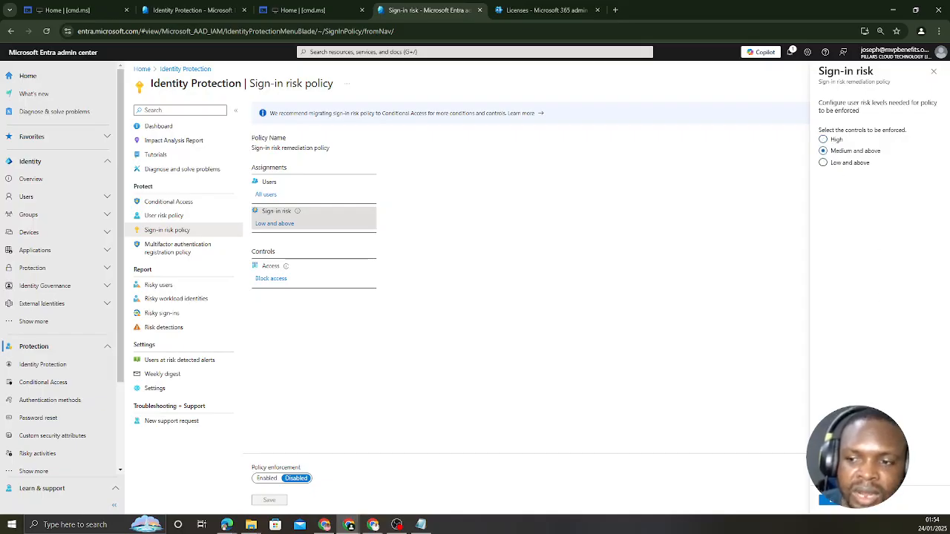
{"action": "left_click", "coordinate": [837, 502]}
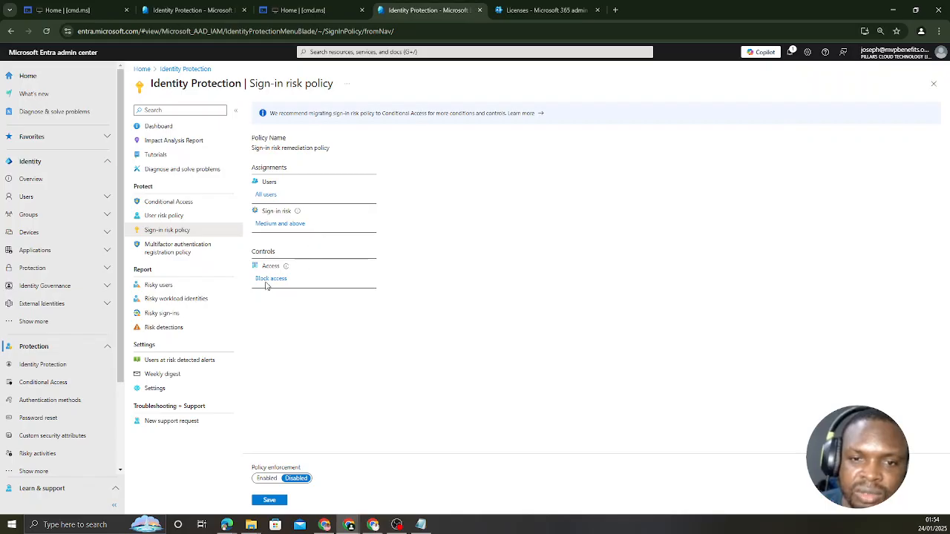
Set the sign-in risk policy's access control to Allow access with Require multifactor authentication, and save the policy with enforcement enabled.
{"action": "left_click", "coordinate": [270, 279]}
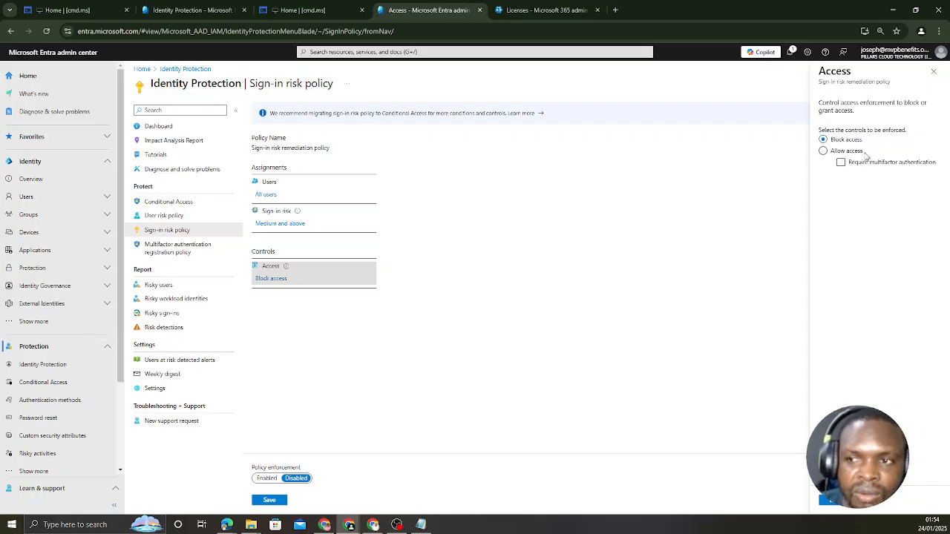
{"action": "left_click", "coordinate": [823, 151]}
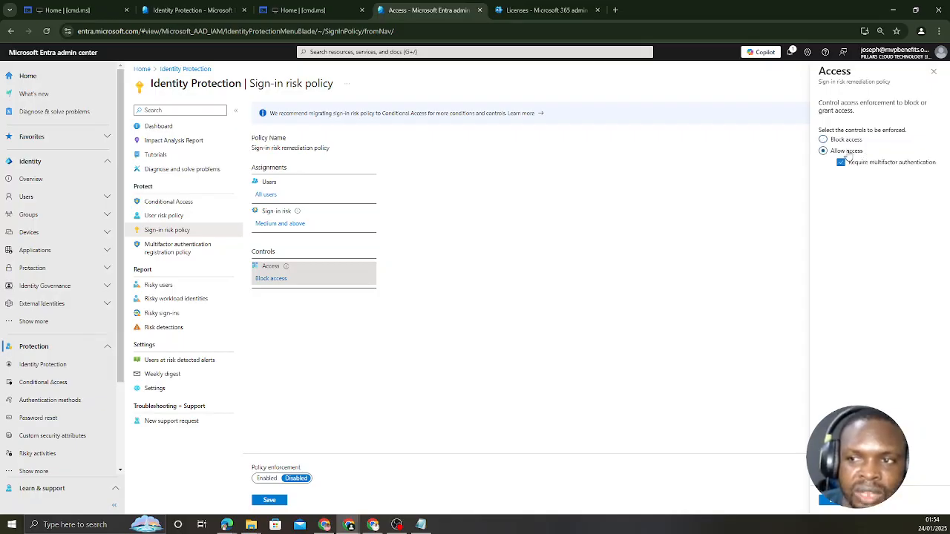
{"action": "left_click", "coordinate": [851, 164]}
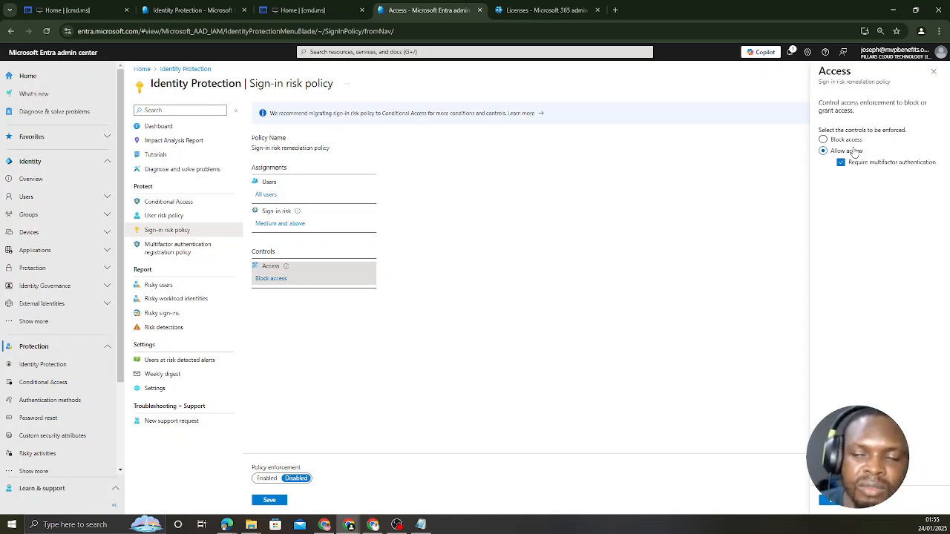
{"action": "left_click", "coordinate": [834, 501]}
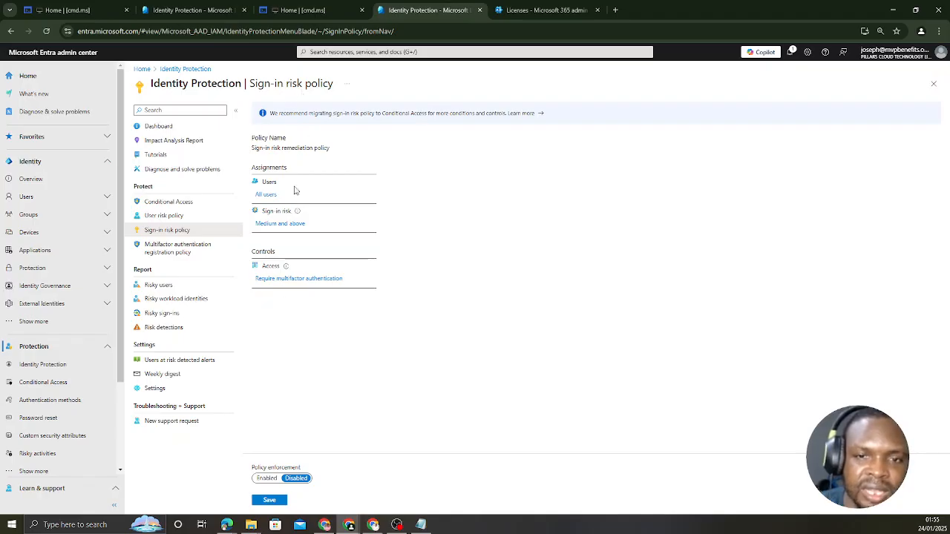
{"action": "left_click", "coordinate": [269, 479]}
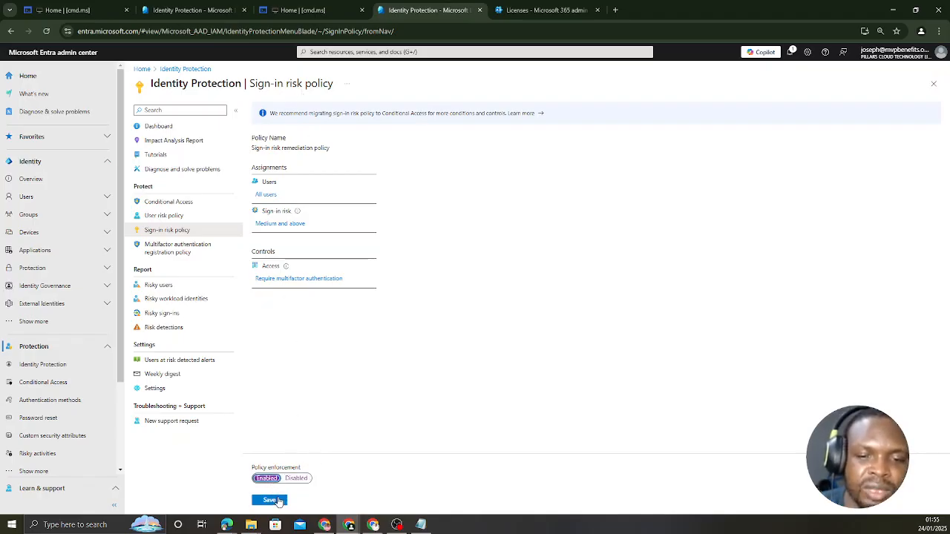
{"action": "left_click", "coordinate": [277, 501]}
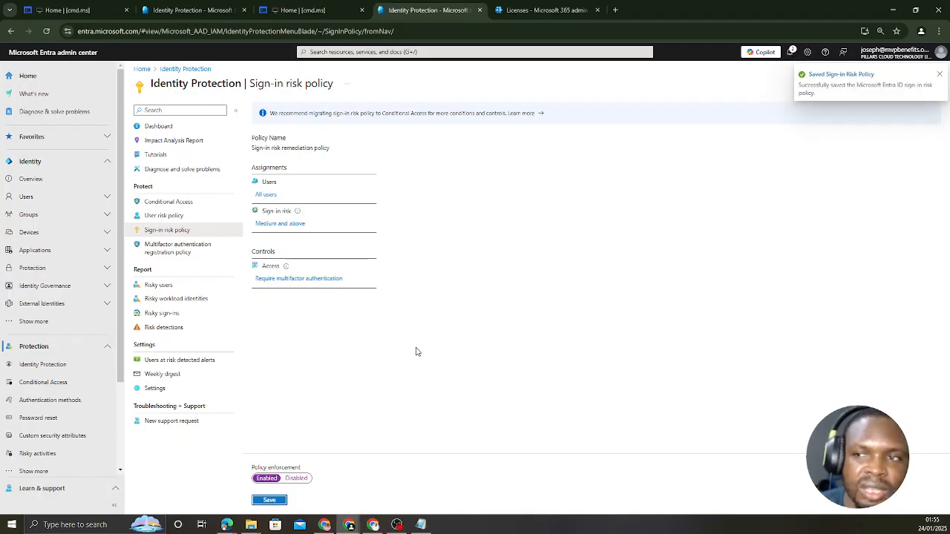